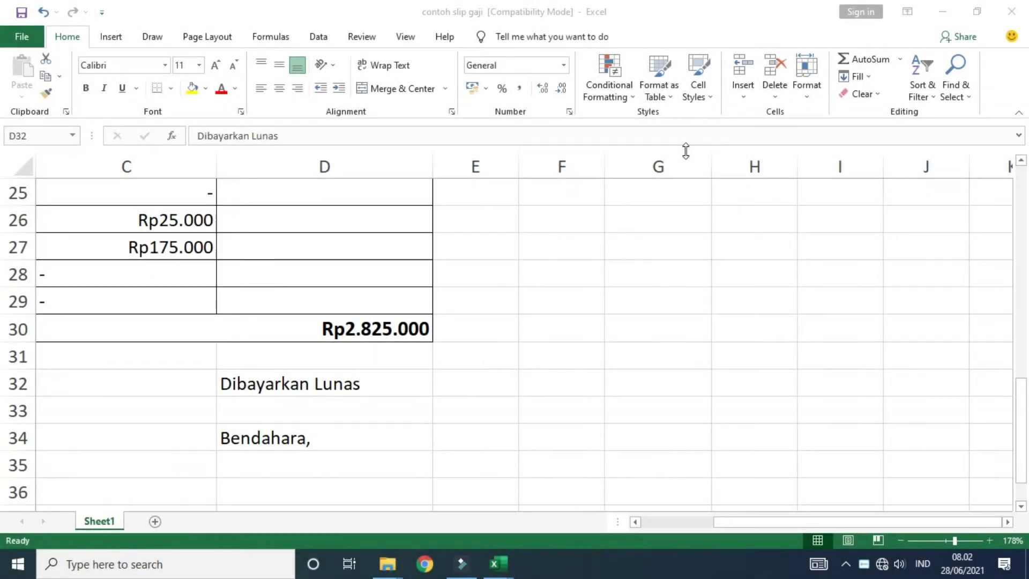
# Step: Enter the unfinished formula ="Brebes, "&text(today();"[ in D33, triggering a formula-problem warning
pyautogui.click(947, 540)
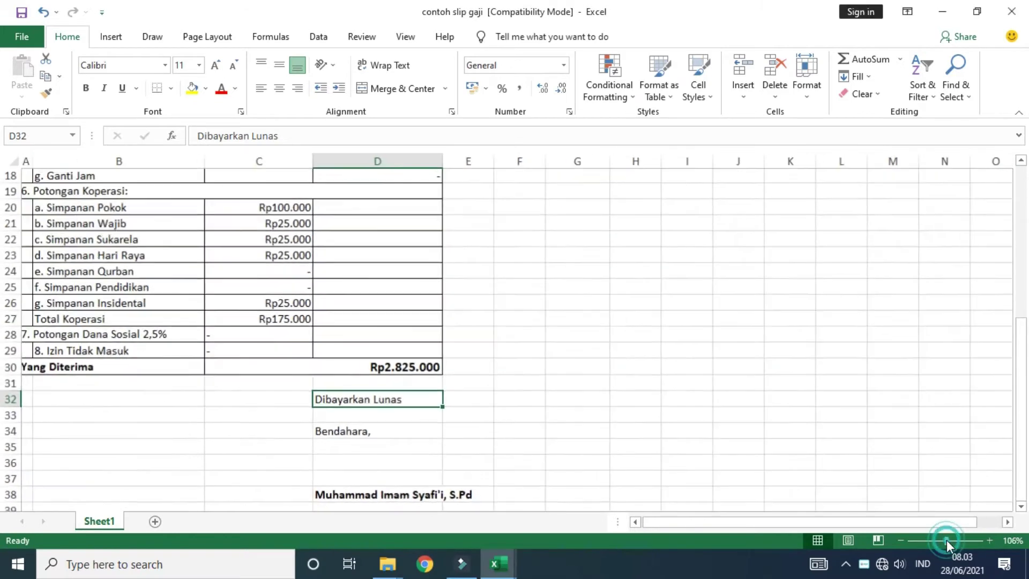
pyautogui.moveTo(1021, 394)
pyautogui.mouseDown()
pyautogui.moveTo(1010, 212)
pyautogui.moveTo(1023, 394)
pyautogui.mouseUp()
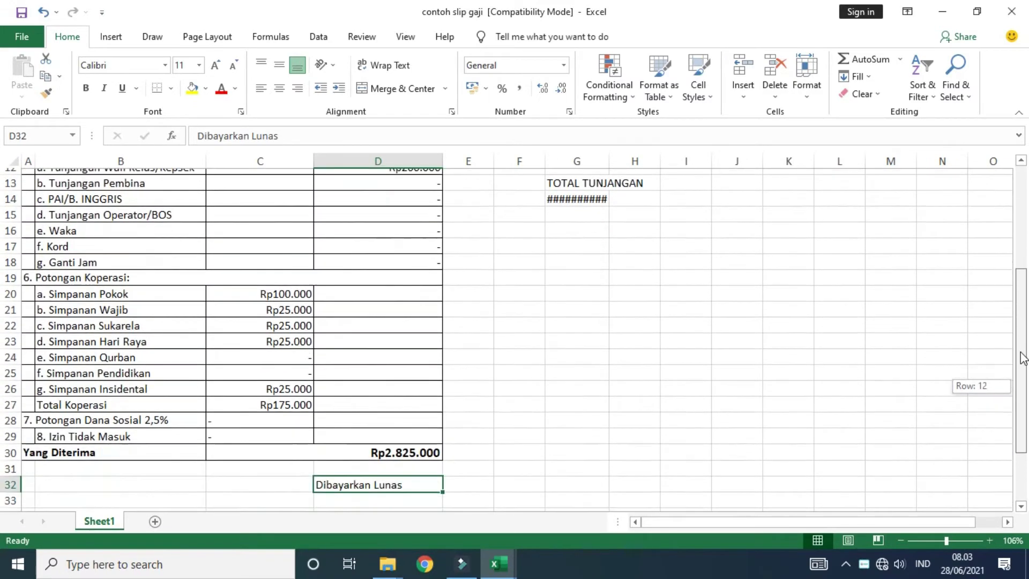
pyautogui.moveTo(1023, 394); pyautogui.dragTo(1023, 399)
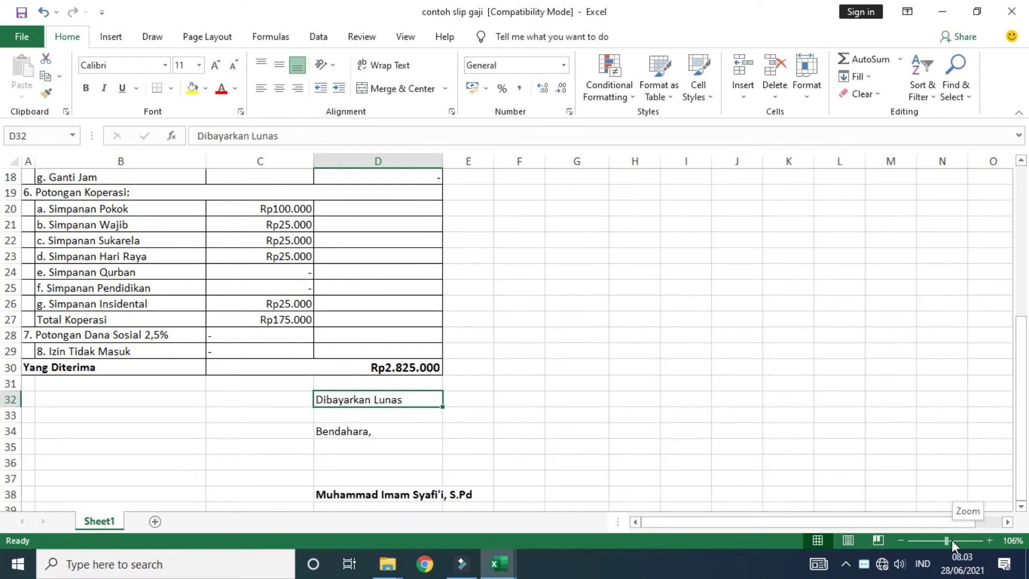
pyautogui.click(952, 539)
pyautogui.moveTo(1022, 440); pyautogui.dragTo(1024, 448)
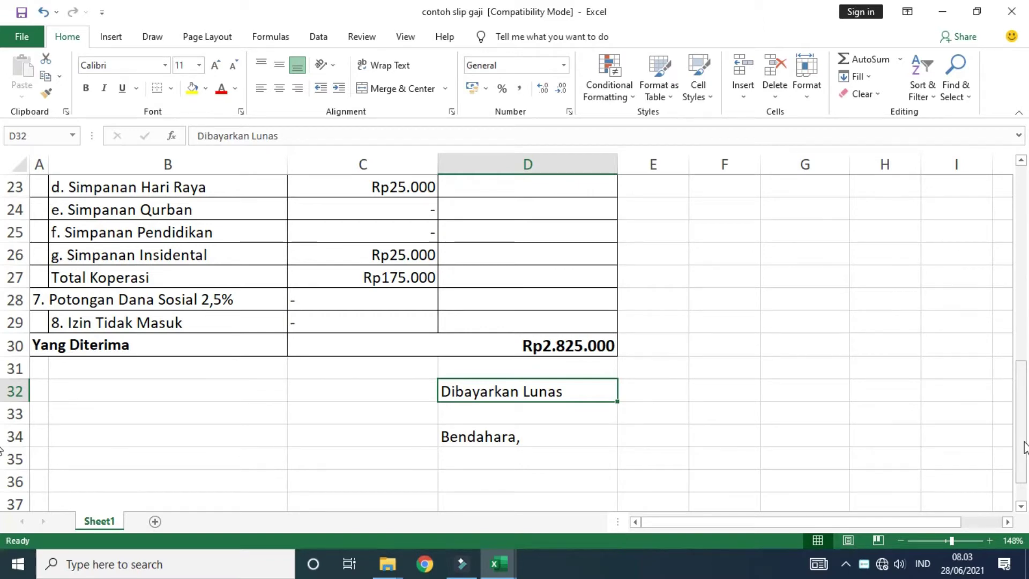
pyautogui.moveTo(1025, 448); pyautogui.dragTo(1023, 456)
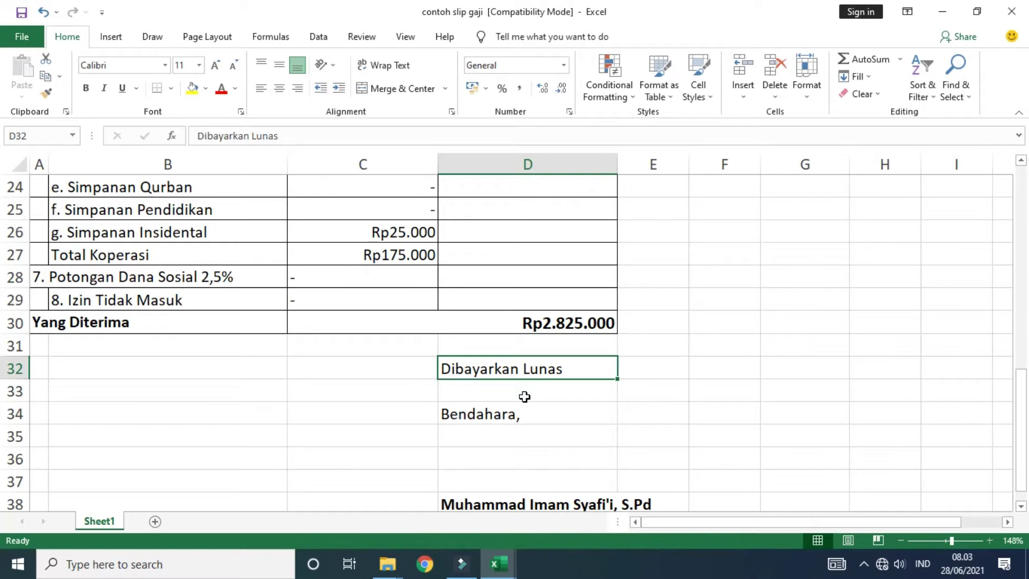
pyautogui.click(524, 397)
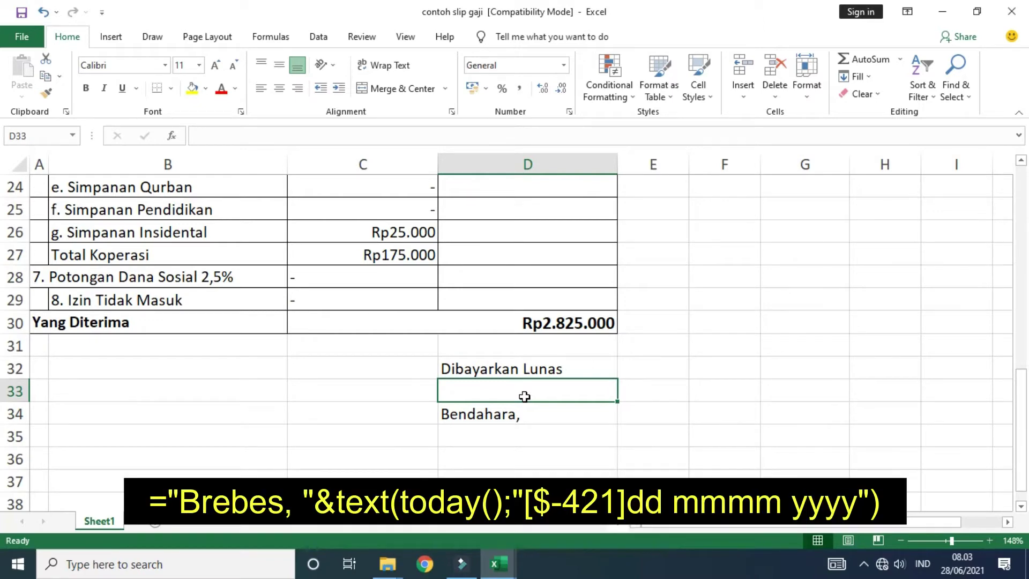
pyautogui.write('=')
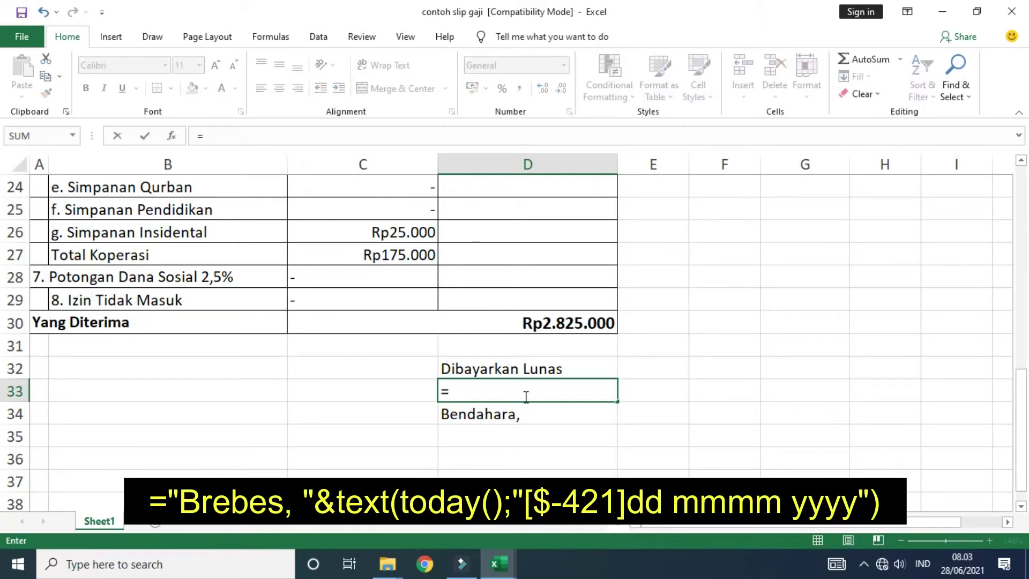
pyautogui.write('"Brebes')
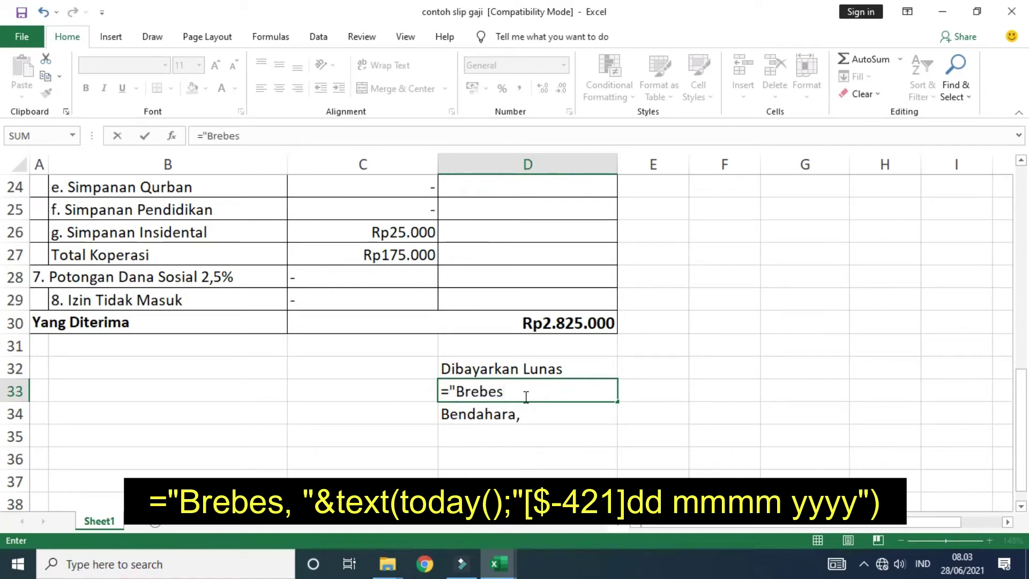
pyautogui.write(',')
pyautogui.write(' "')
pyautogui.write('&')
pyautogui.write('text')
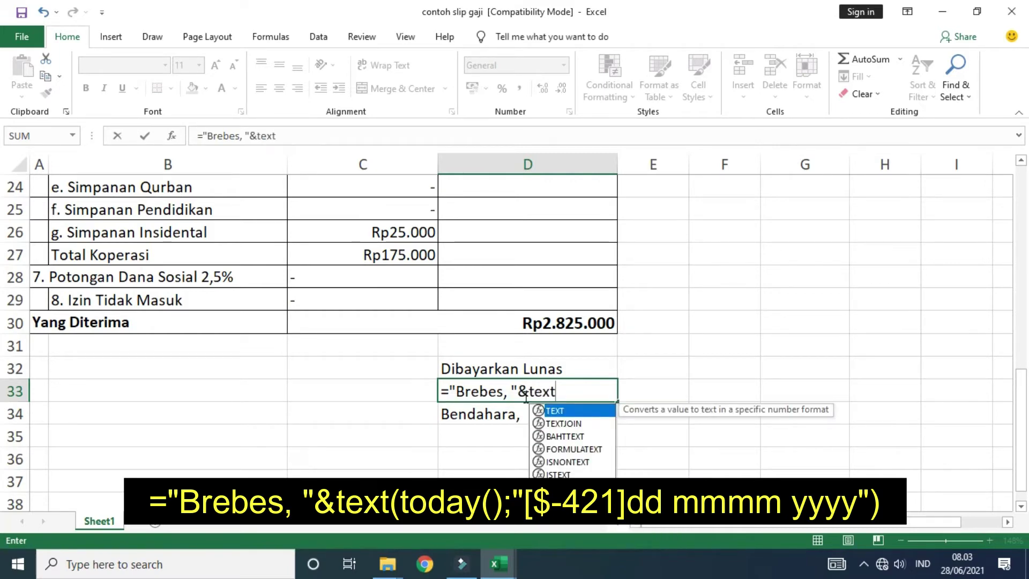
pyautogui.write('(')
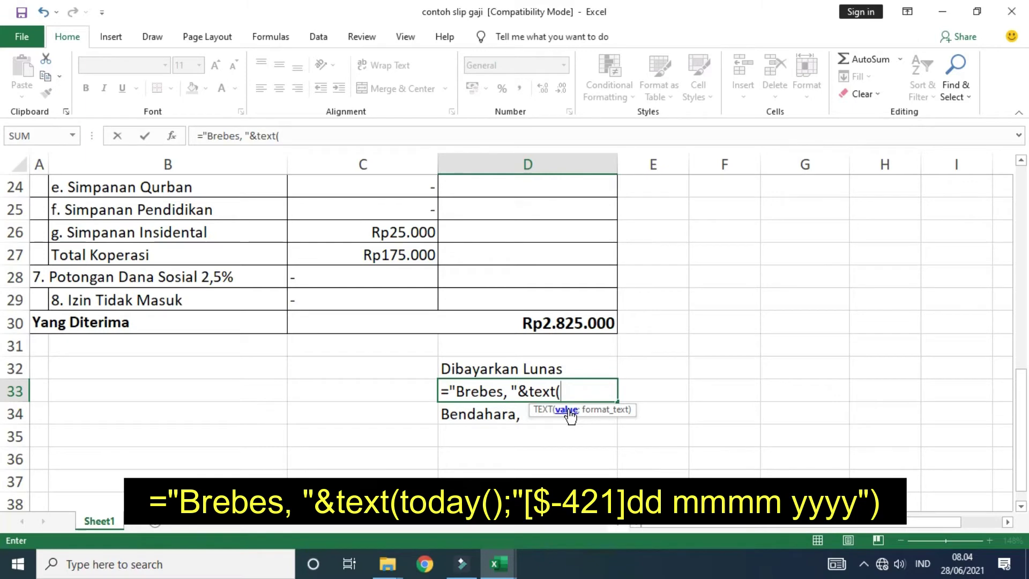
pyautogui.write('t')
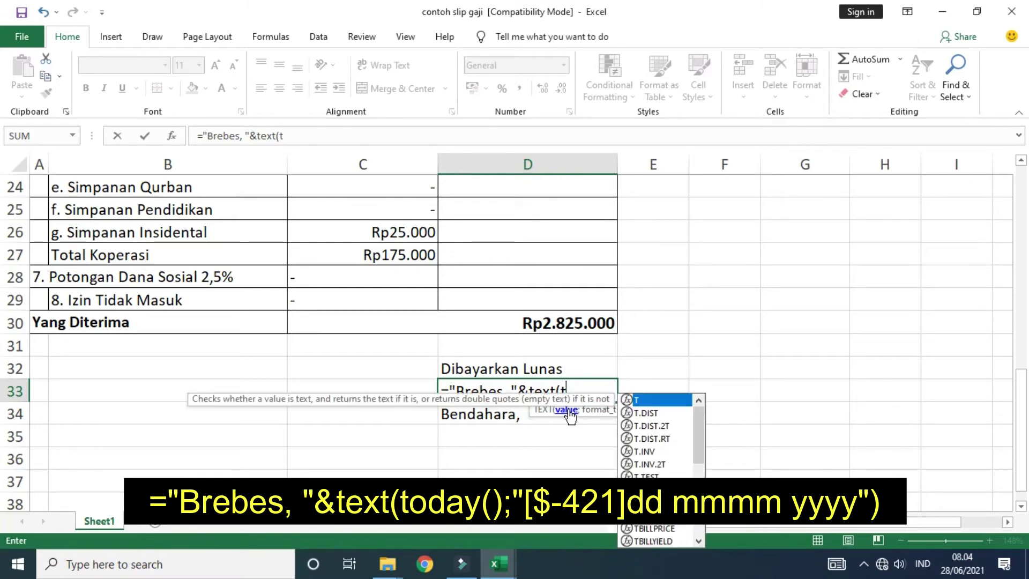
pyautogui.write('oday')
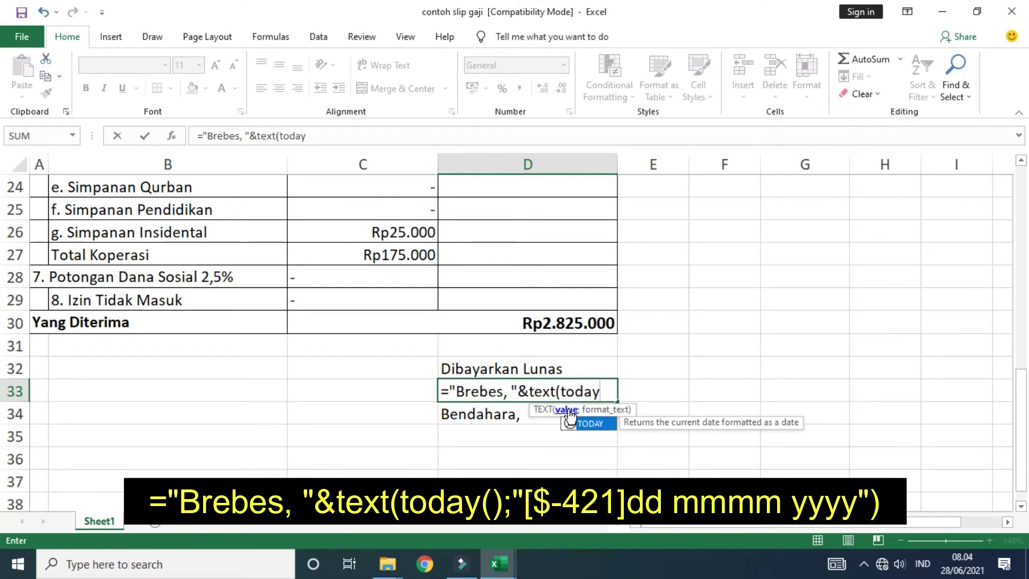
pyautogui.write('()')
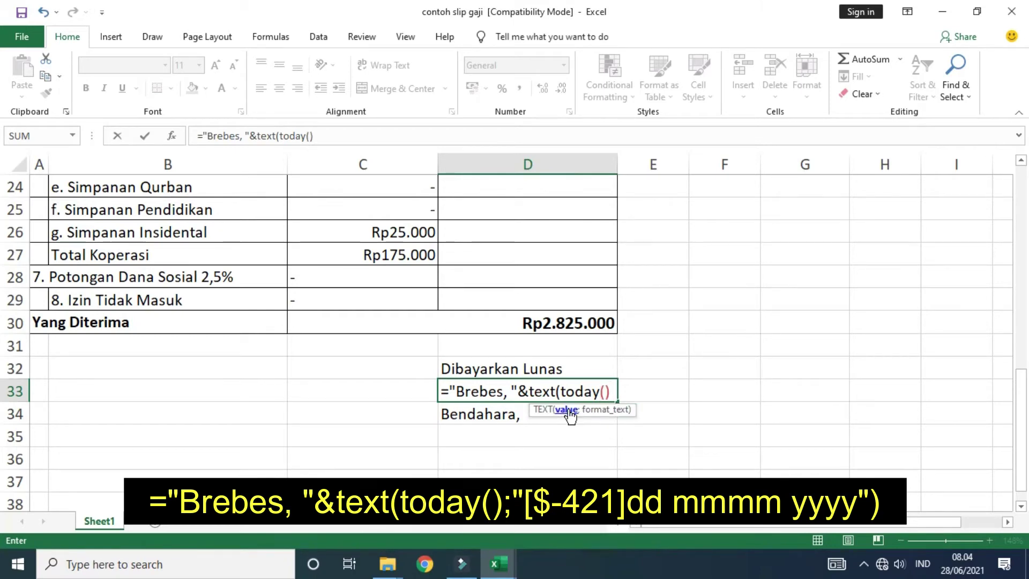
pyautogui.write("'")
pyautogui.write(';')
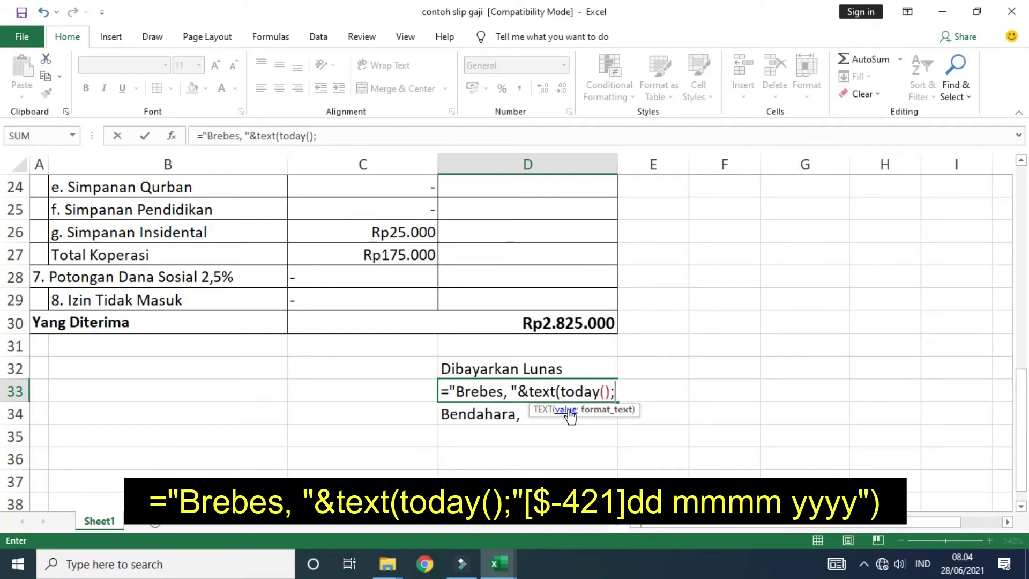
pyautogui.write('"')
pyautogui.write('[]')
pyautogui.press('Return')
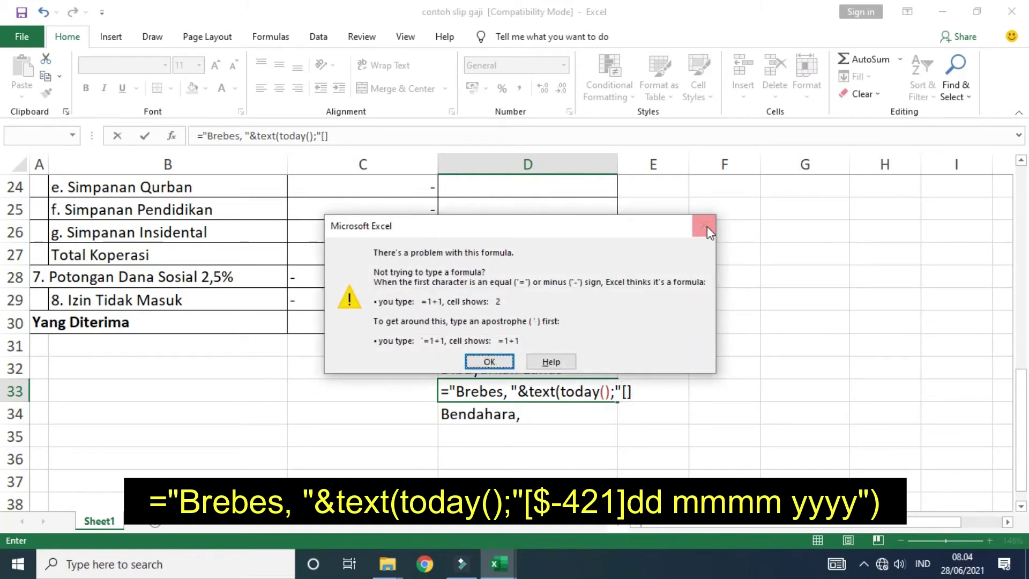
# Step: Dismiss the warning and finish the date format as "[$-421]dd mmmm yyyy" so D33 shows Brebes, 28 Juni 2021
pyautogui.click(705, 225)
pyautogui.click(626, 391)
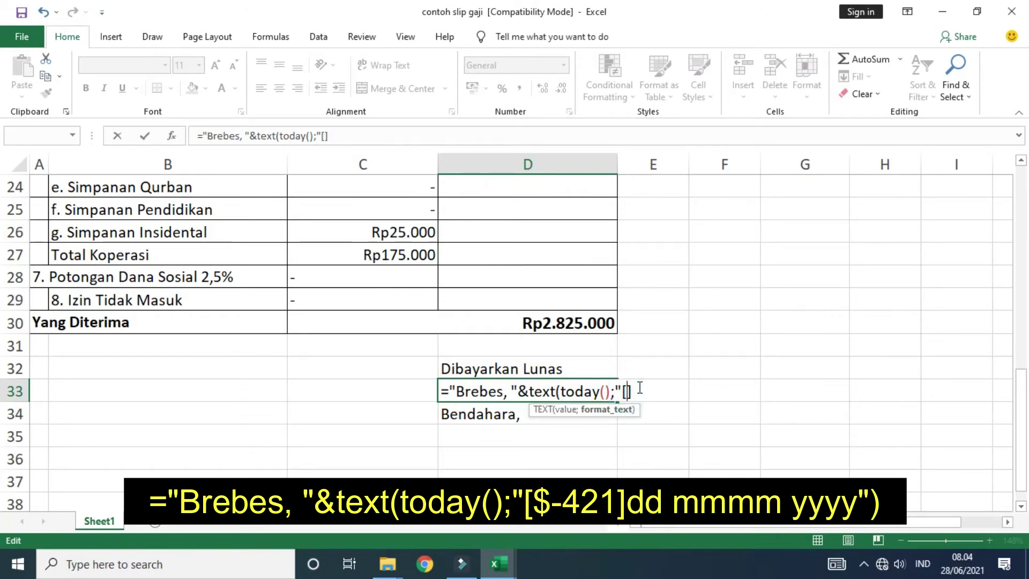
pyautogui.write('$')
pyautogui.write('-421')
pyautogui.write('dd mmmmyyy')
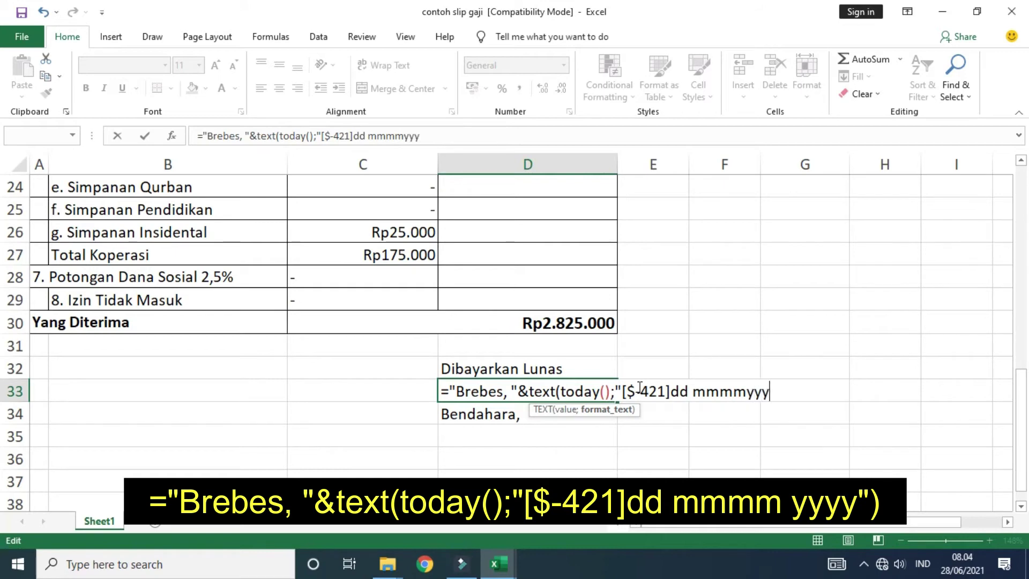
pyautogui.press('BackSpace')
pyautogui.press('BackSpace')
pyautogui.press('BackSpace')
pyautogui.write('yyyy')
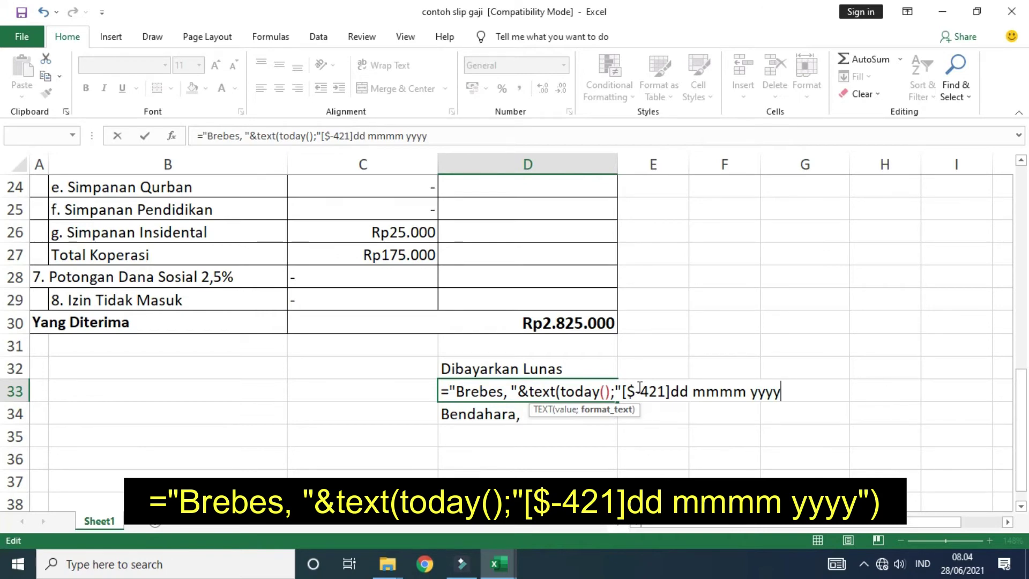
pyautogui.write('")')
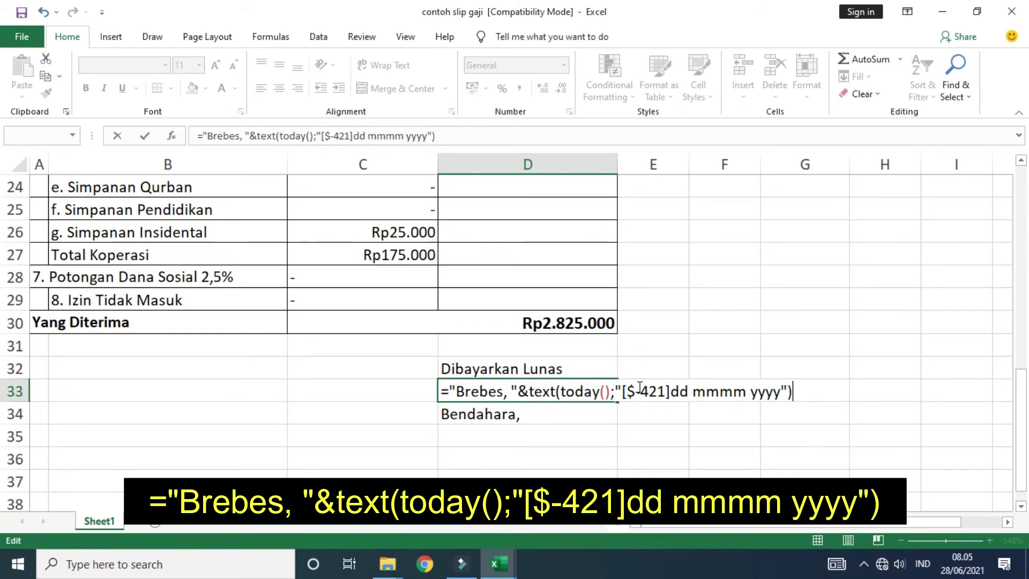
pyautogui.press('Return')
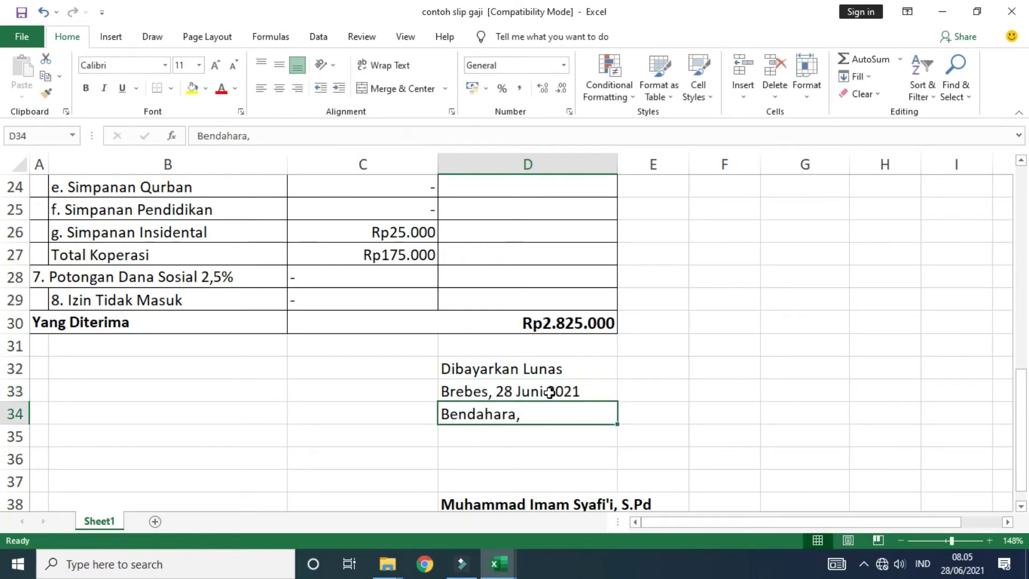
pyautogui.click(549, 393)
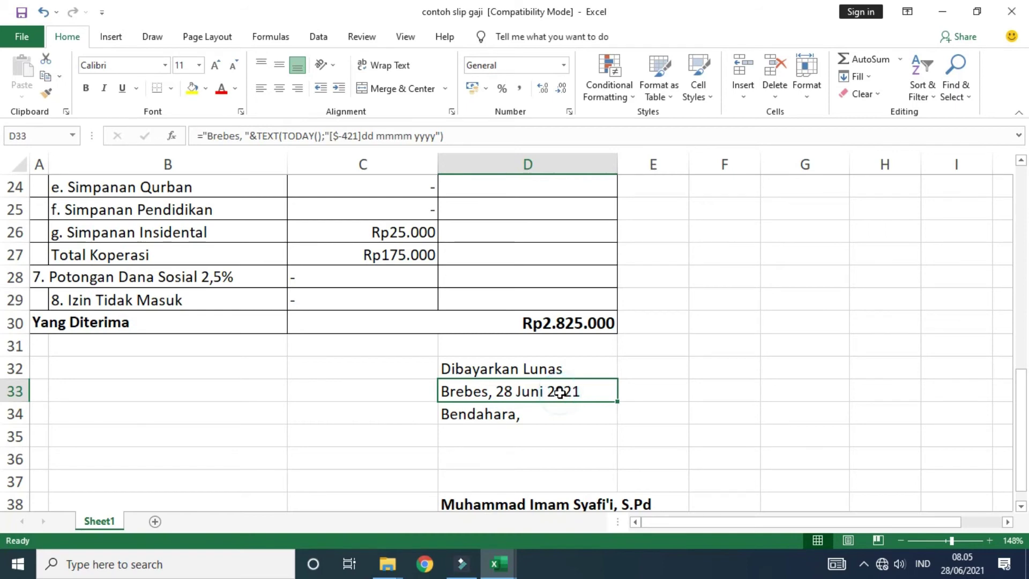
pyautogui.doubleClick(559, 392)
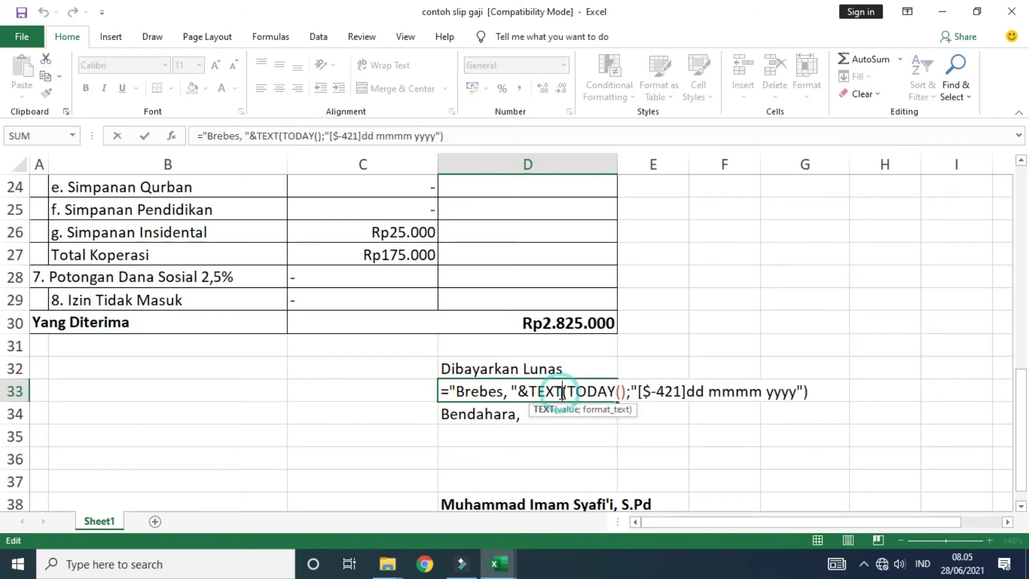
pyautogui.click(765, 395)
pyautogui.press('BackSpace')
pyautogui.press('BackSpace')
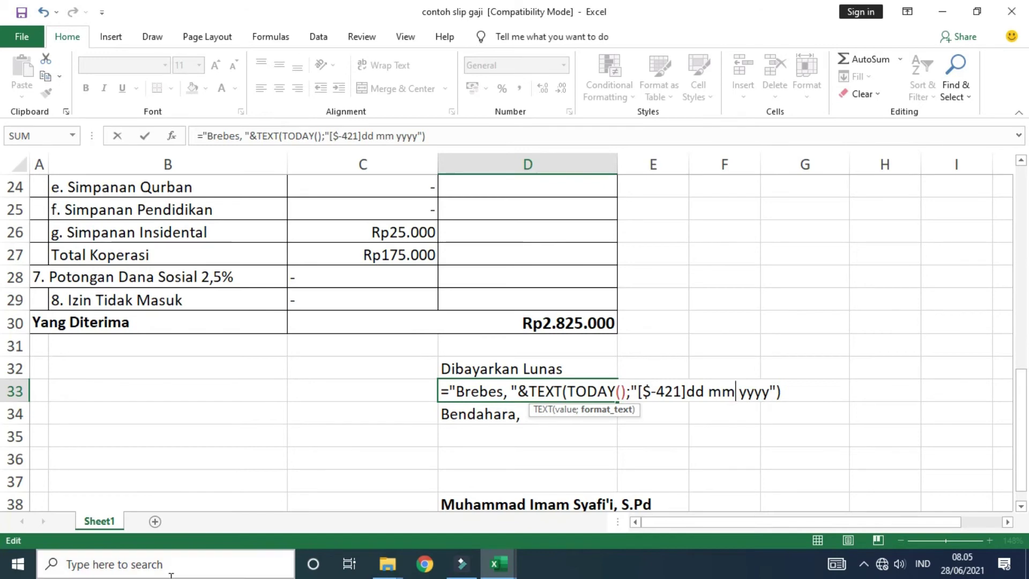
pyautogui.click(798, 394)
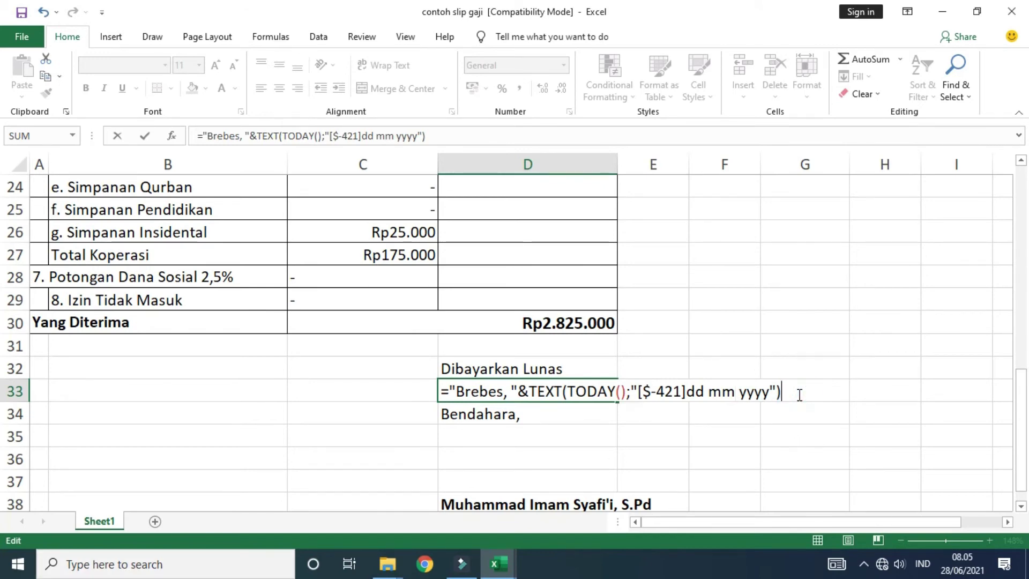
pyautogui.press('Return')
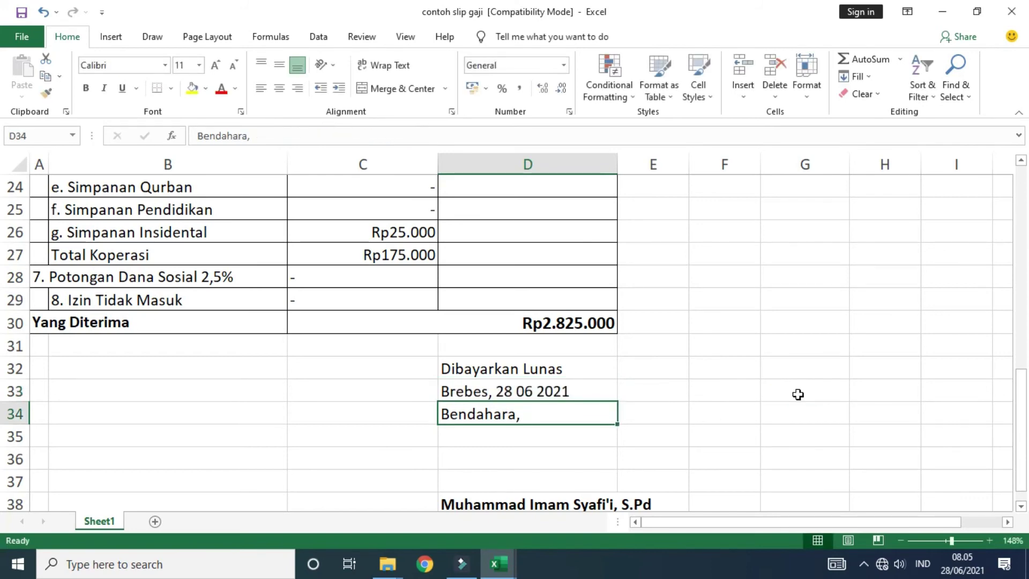
pyautogui.click(577, 388)
pyautogui.doubleClick(578, 388)
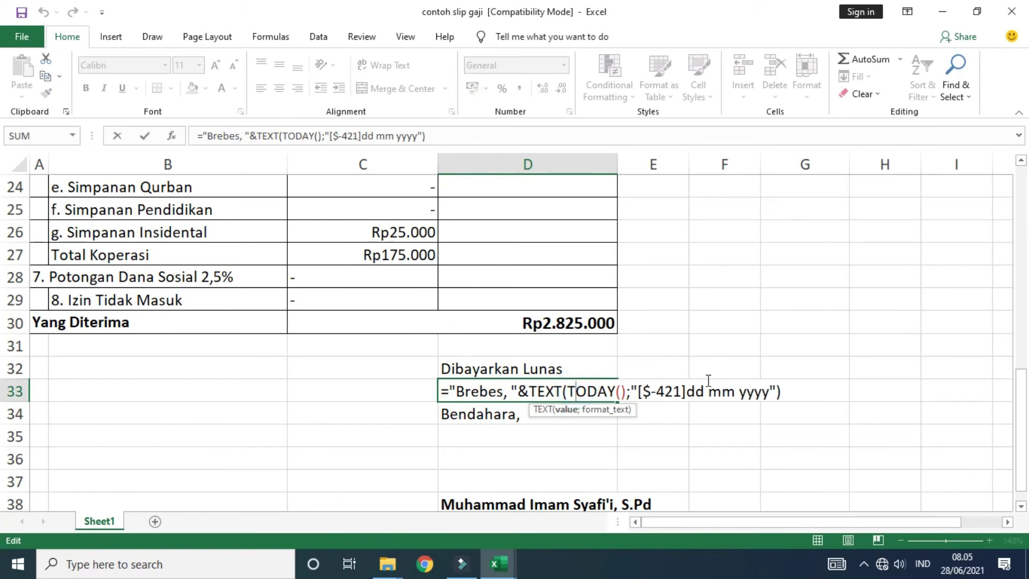
pyautogui.click(733, 392)
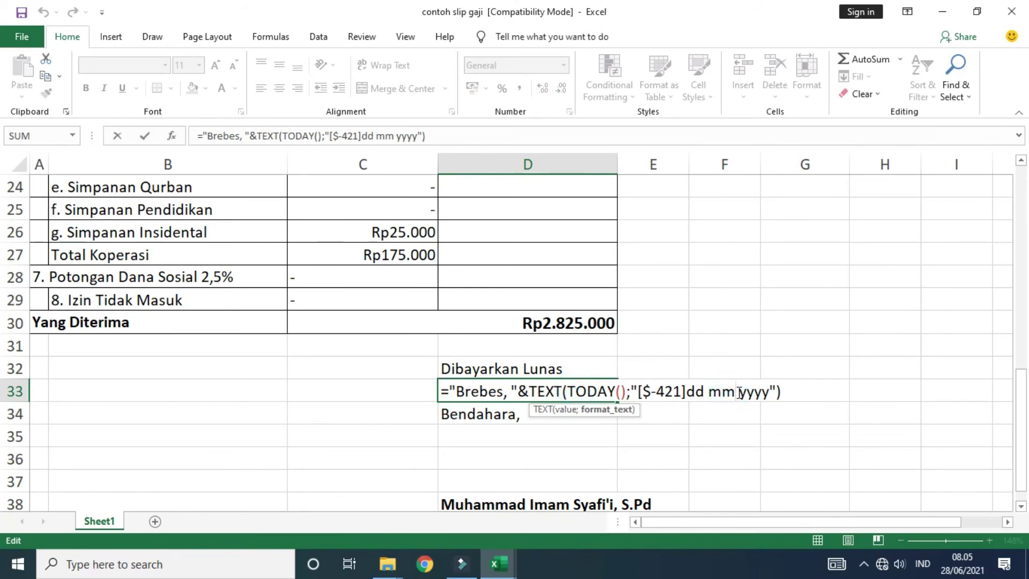
pyautogui.write('mm')
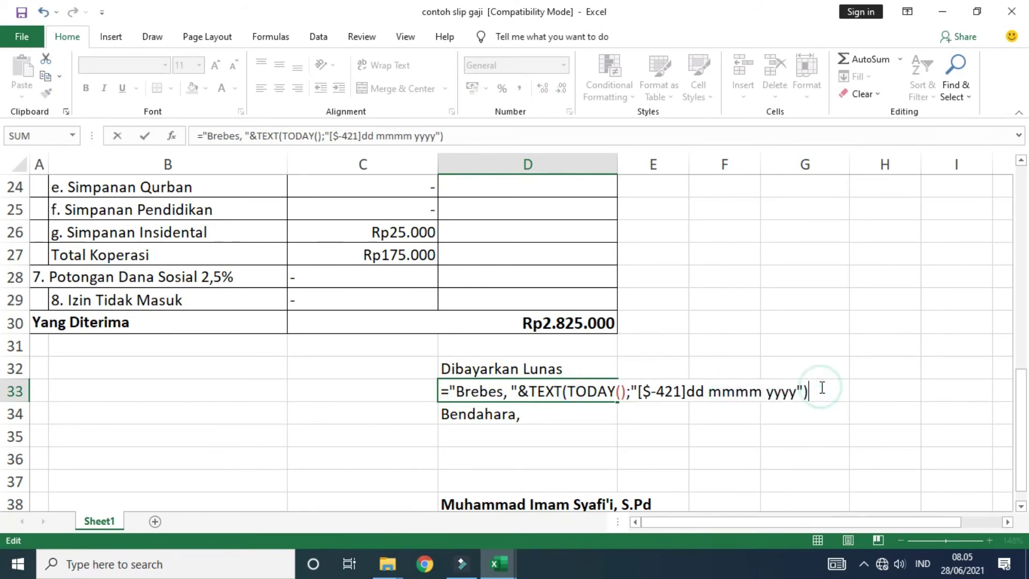
pyautogui.press('Return')
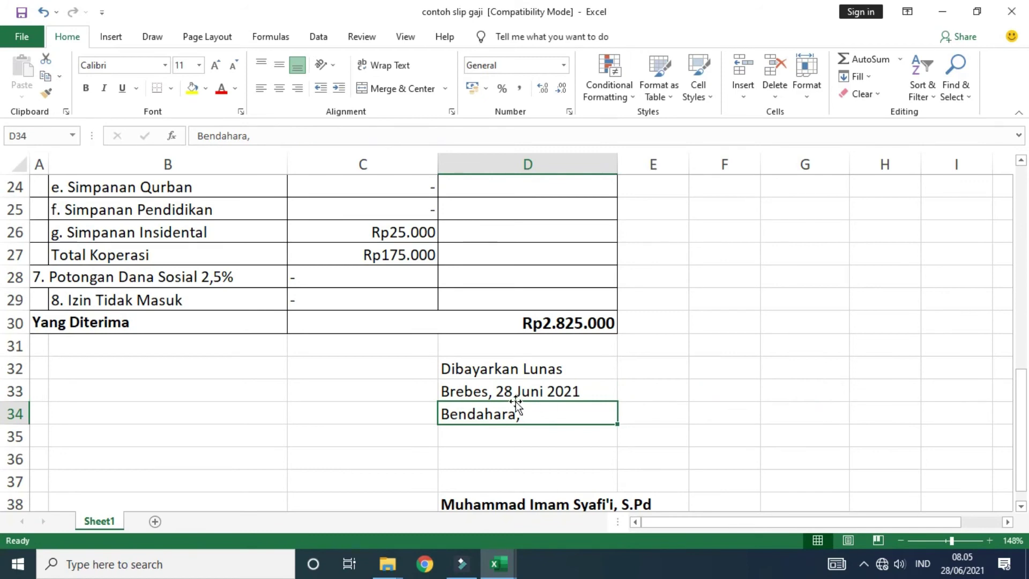
pyautogui.click(521, 395)
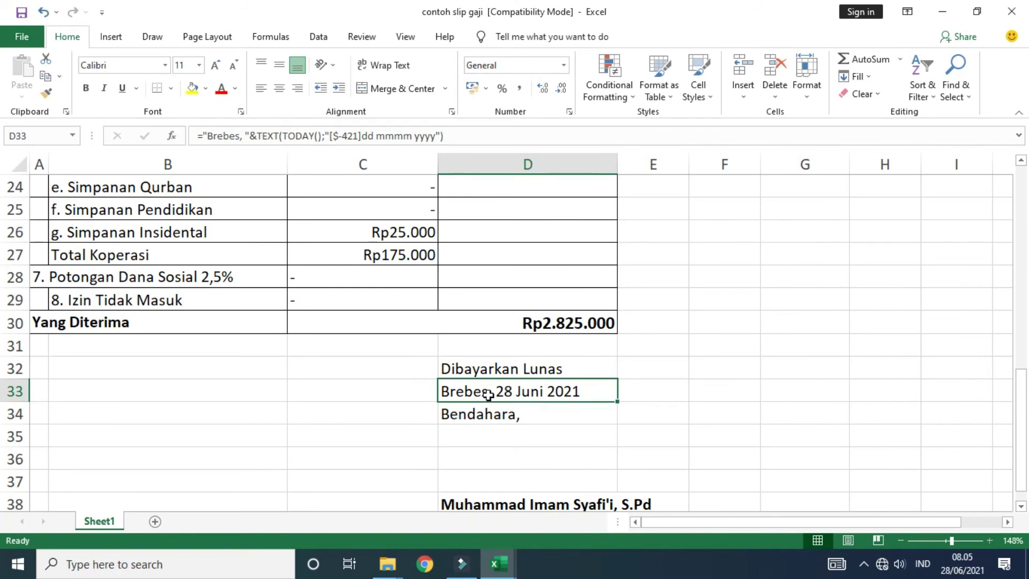
# Step: Give the 'Brebes, 28 Juni 2021' cell D33 a yellow fill color
pyautogui.click(192, 88)
pyautogui.click(596, 368)
pyautogui.click(579, 393)
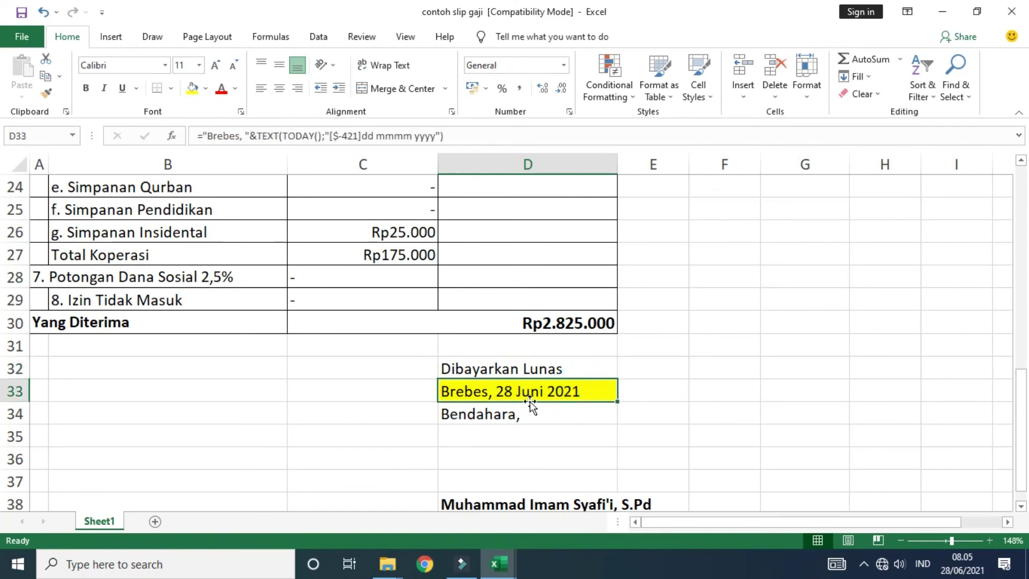